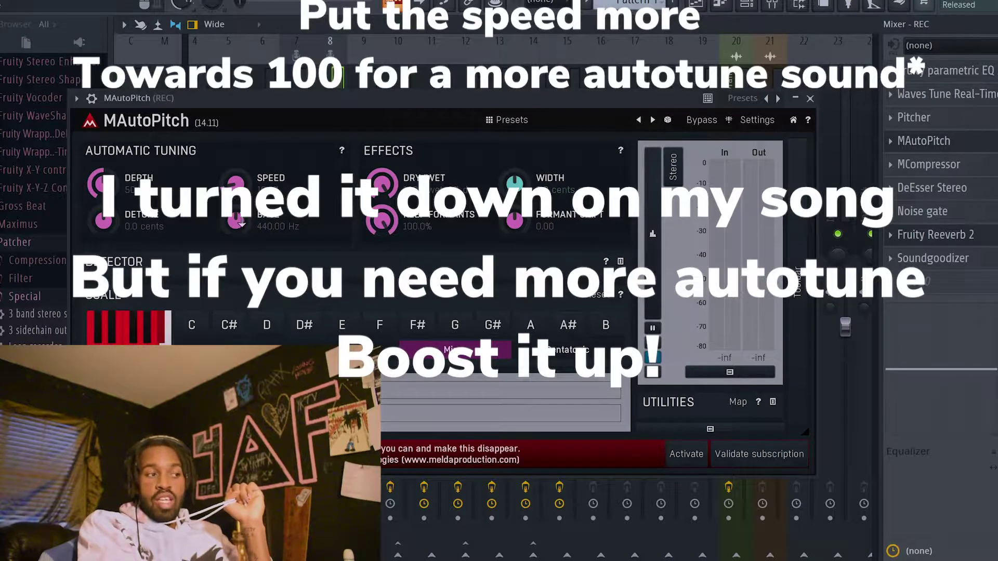
- Reset MAutoPitch's Base frequency to 440.00 Hz on the REC track and close the plugin
left_click_drag(241, 223, 241, 226)
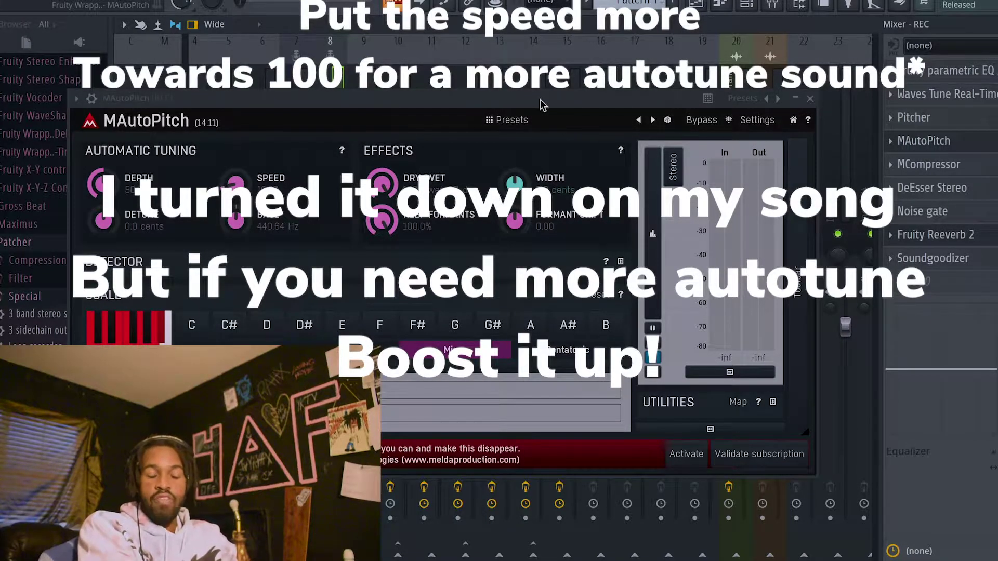
left_click_drag(540, 99, 551, 170)
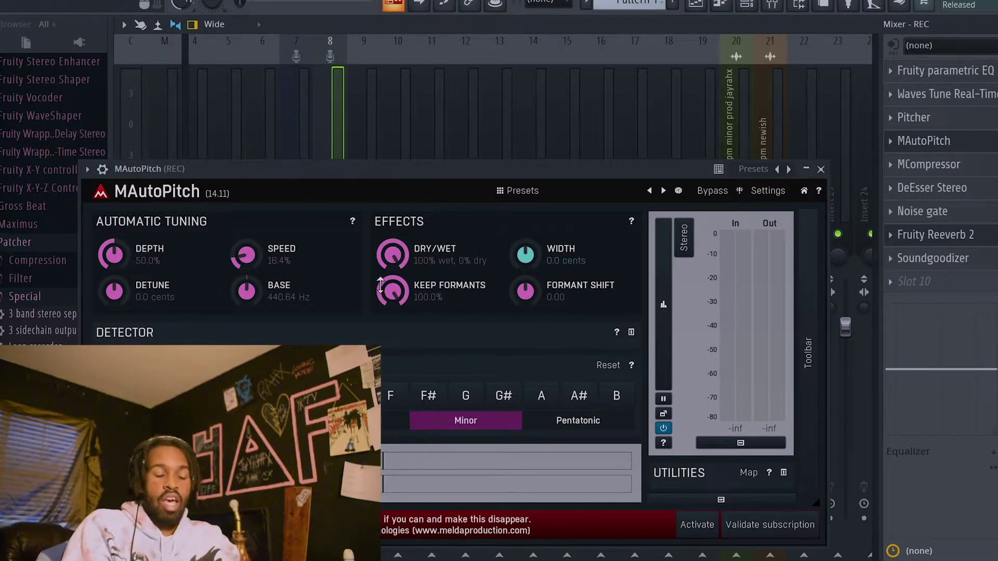
double_click(248, 290)
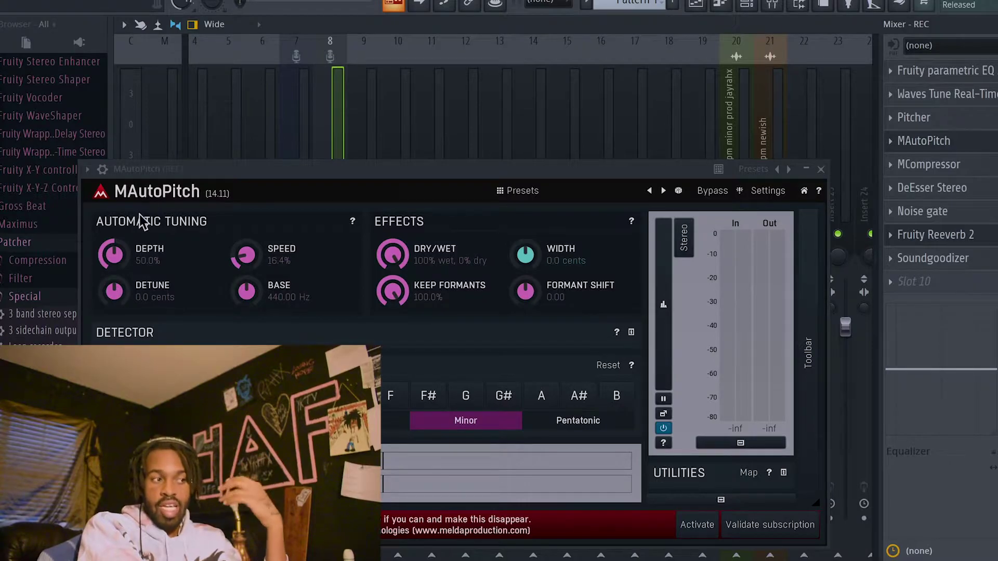
left_click(821, 170)
- Open MCompressor on the REC track and try the Soft knee mode with a knee size of 0.40%
left_click(929, 164)
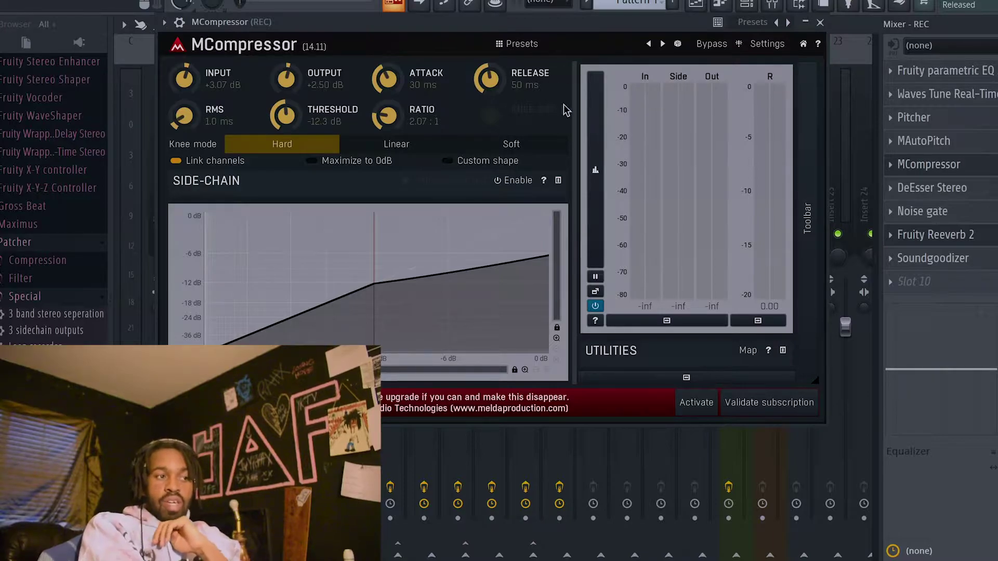
left_click(539, 150)
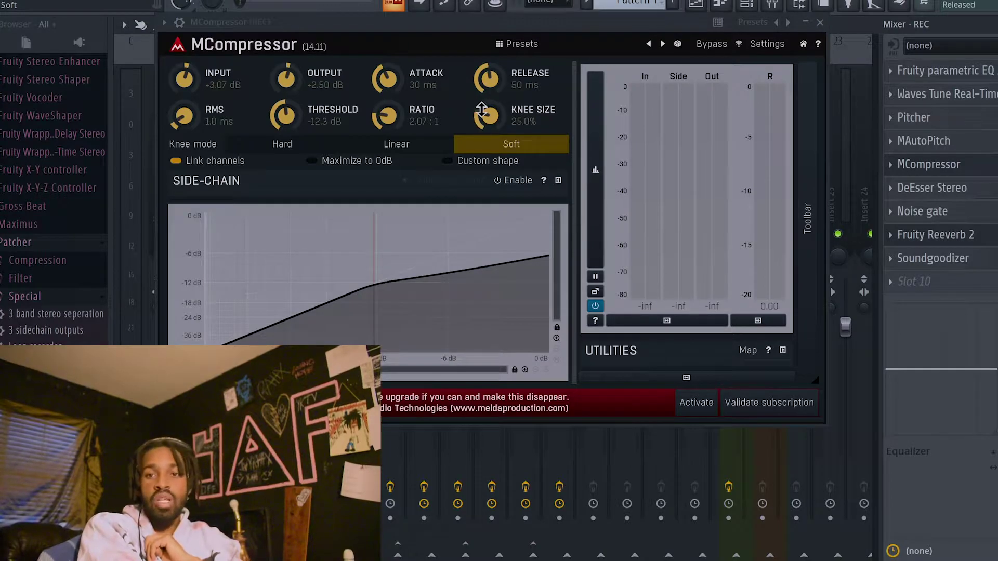
left_click_drag(487, 115, 484, 162)
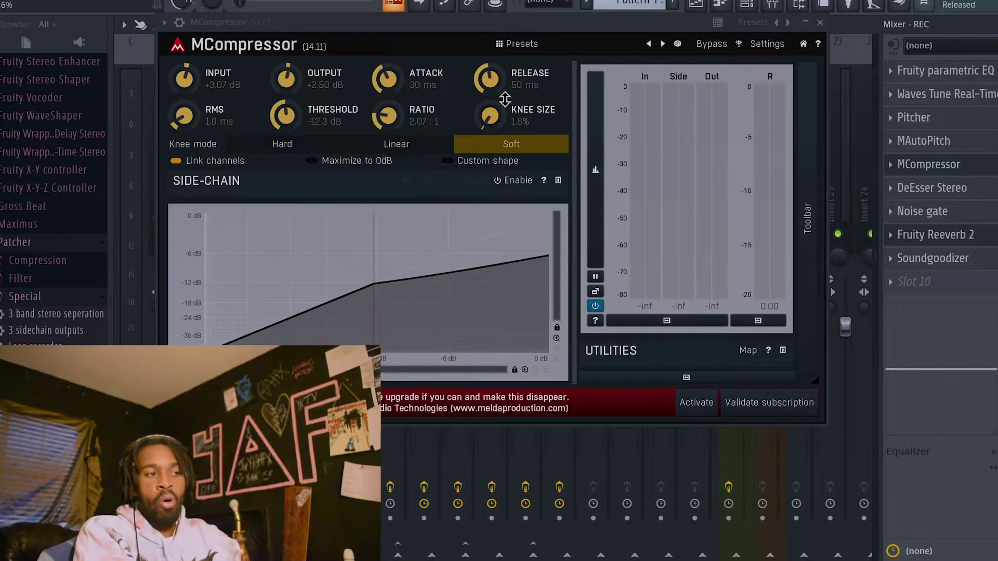
left_click_drag(489, 116, 441, 120)
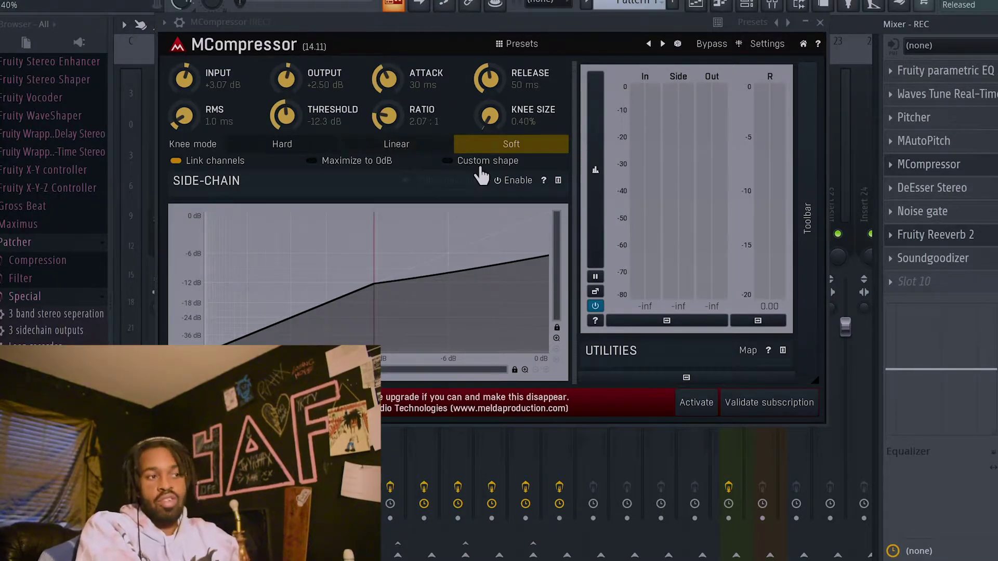
- Try the Linear knee mode in MCompressor, restore the Hard knee, and close the plugin
left_click(420, 148)
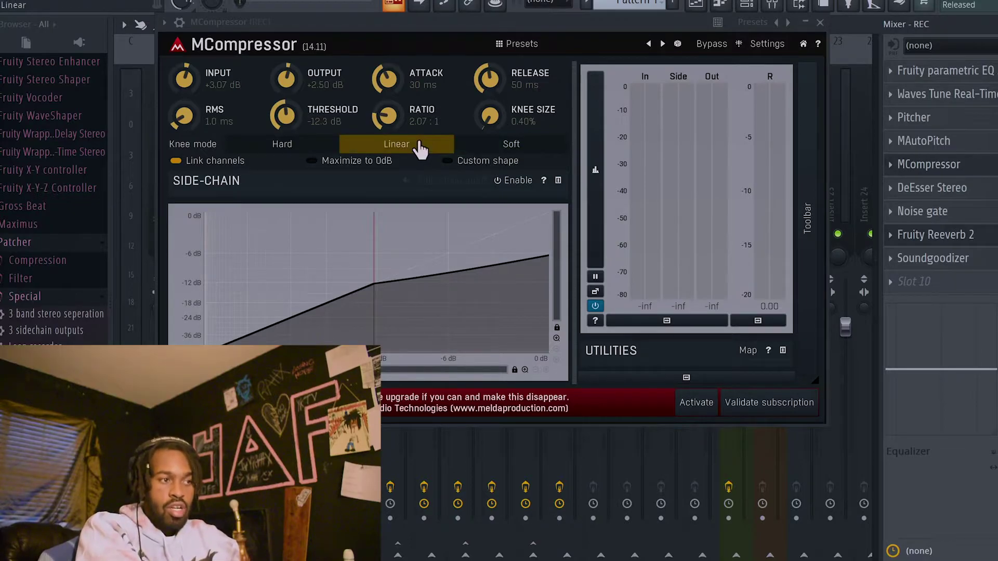
left_click(288, 150)
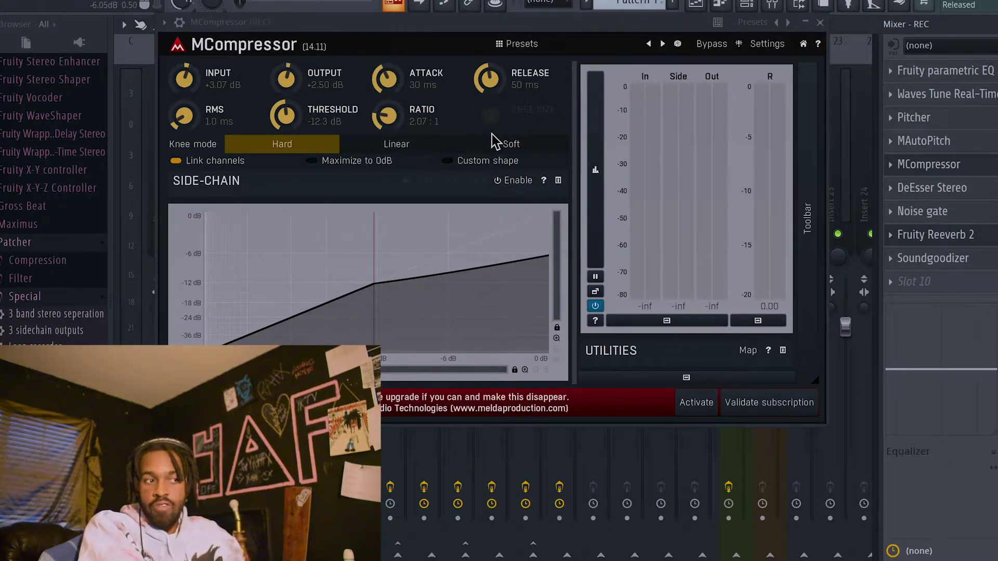
left_click(820, 24)
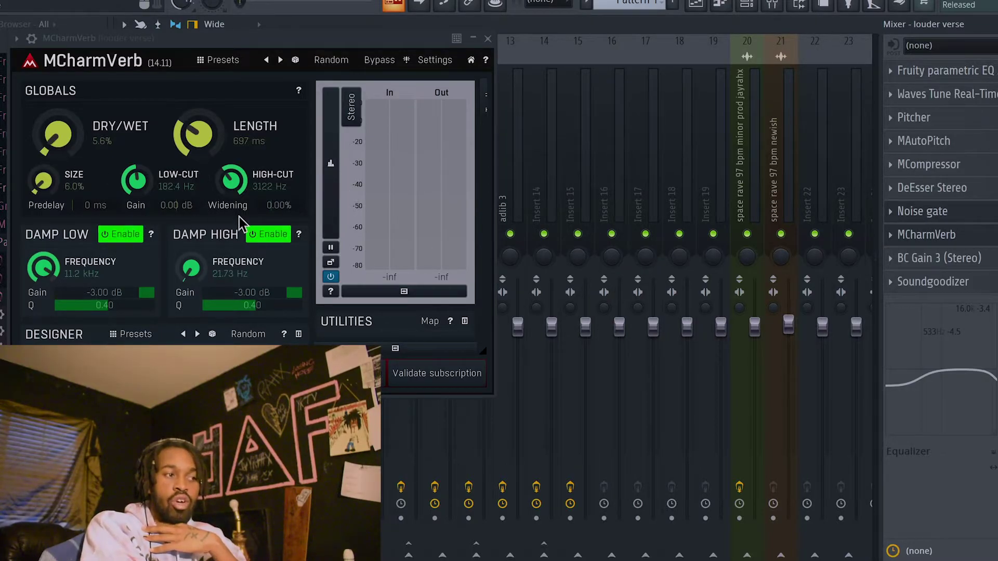
left_click_drag(268, 203, 280, 202)
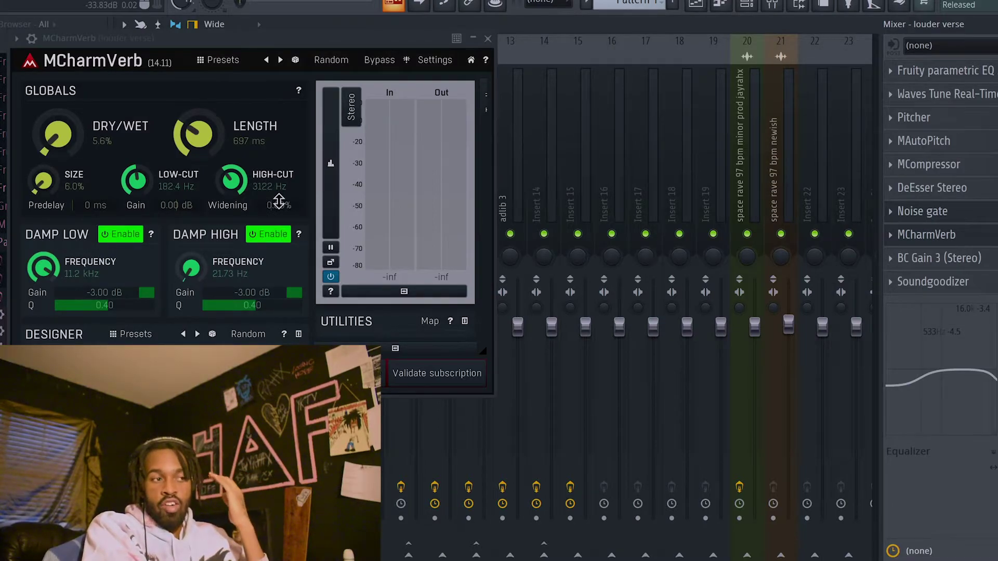
left_click_drag(280, 202, 286, 207)
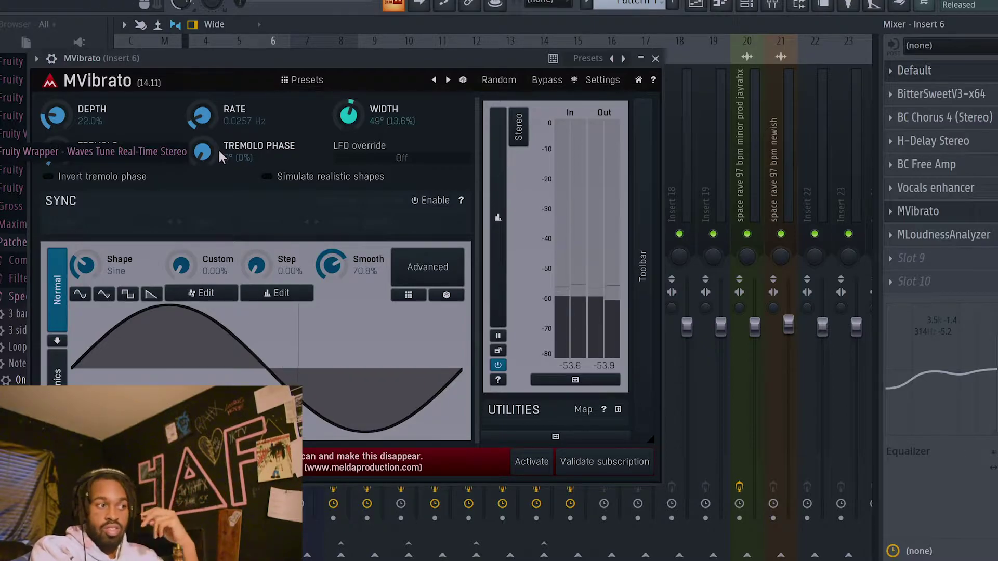
- Open MLoudnessAnalyzer on Insert 6 and move its window up to examine the loudness meters
left_click(934, 236)
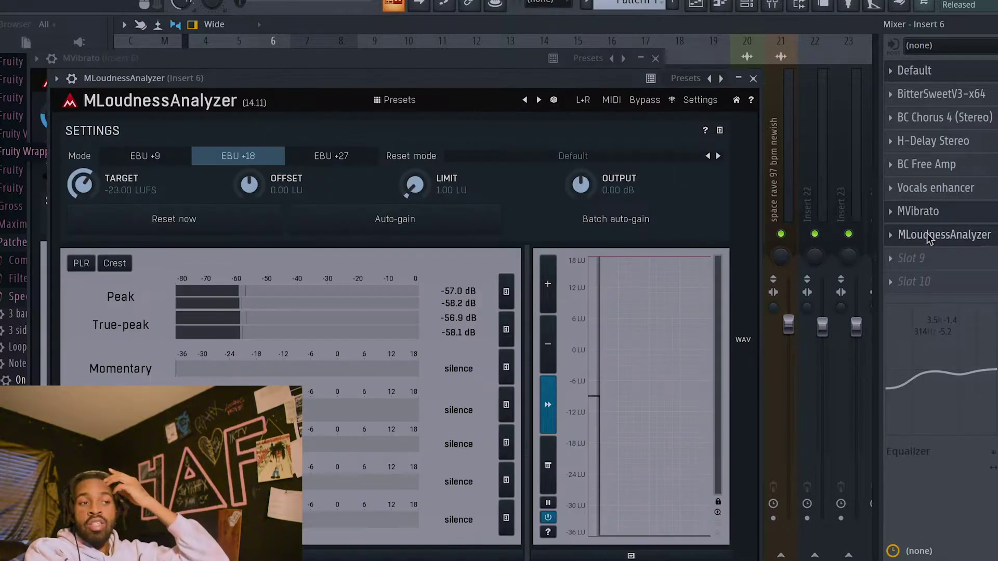
left_click_drag(494, 84, 497, 0)
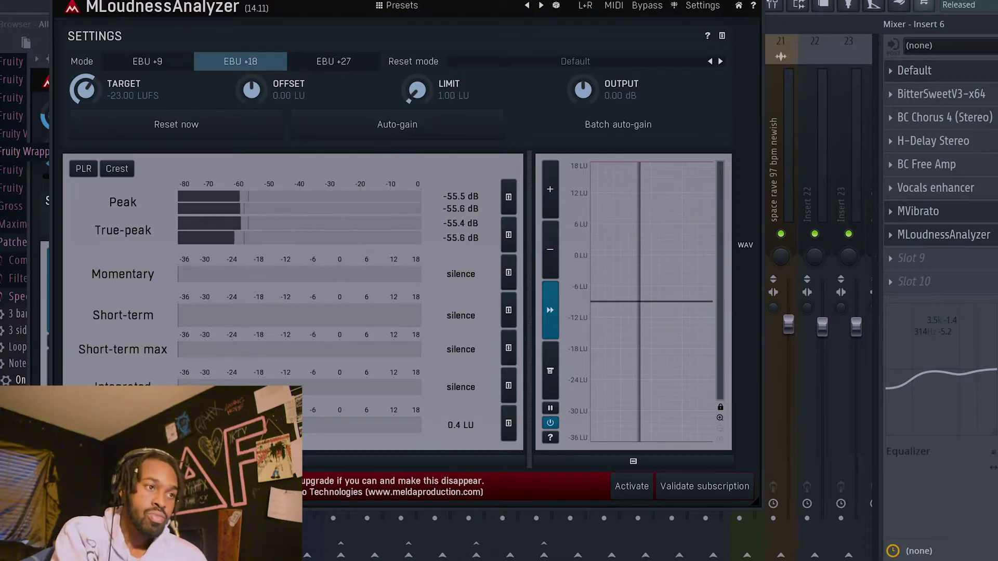
key("Escape")
- Raise MVibrato's Depth to 90.0% and its Tremolo to 65.6% on Insert 10
left_click(611, 151)
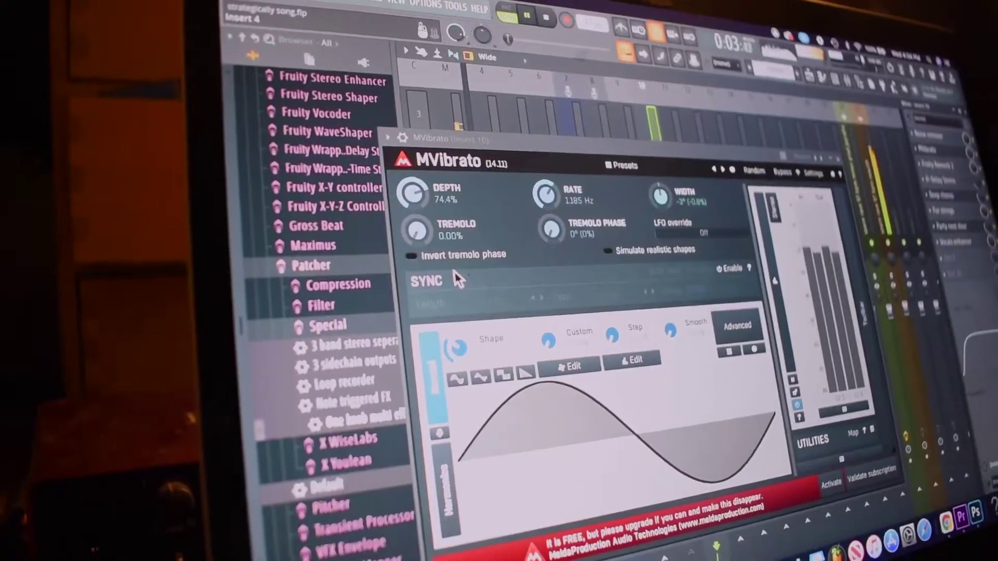
left_click_drag(421, 193, 421, 178)
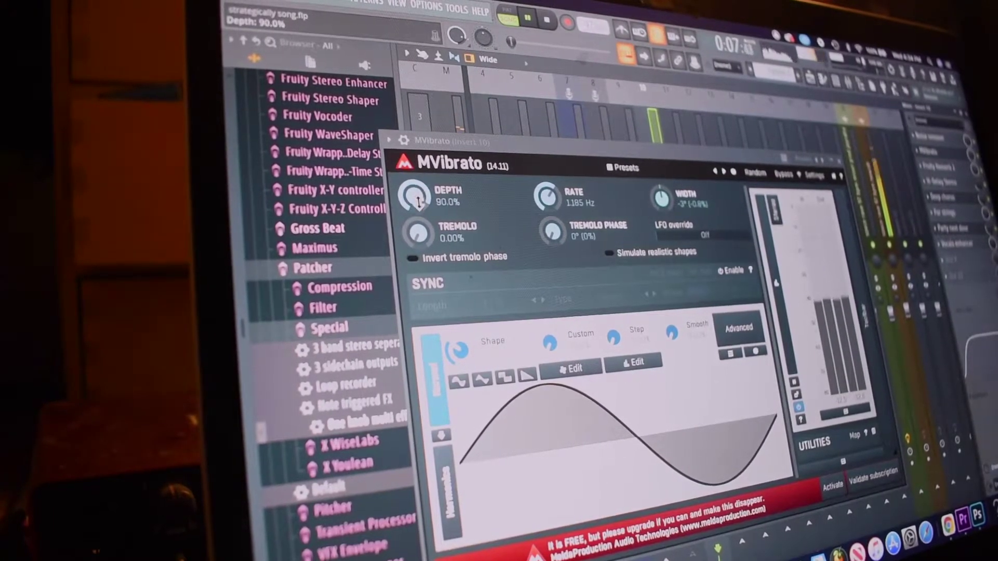
left_click_drag(395, 115, 397, 128)
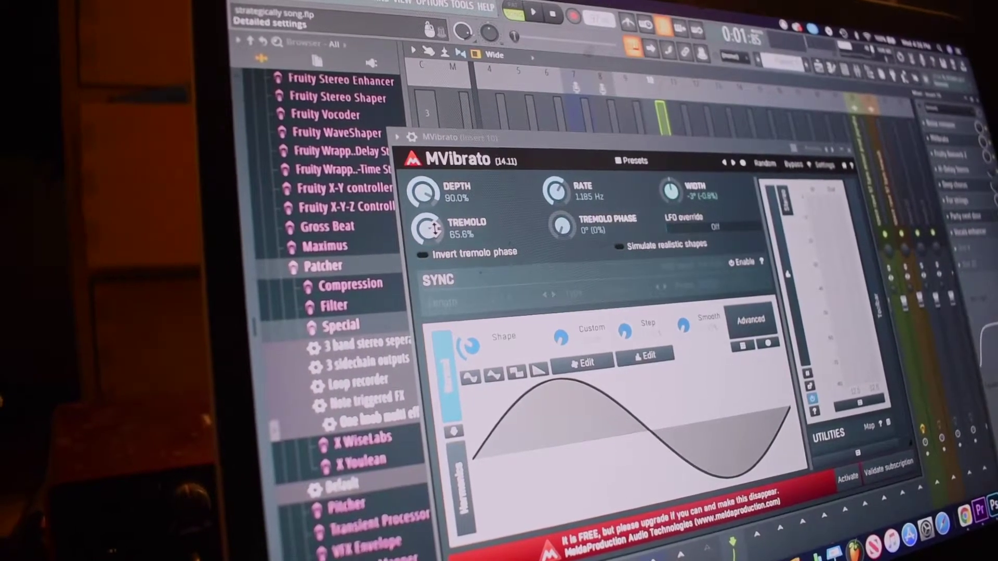
- Set MVibrato's Depth to 13.6%, Tremolo to 3.6%, Tremolo Phase to 253° and Width to 112° during playback, and close it
left_click_drag(438, 228, 460, 278)
left_click_drag(425, 187, 425, 213)
key("space")
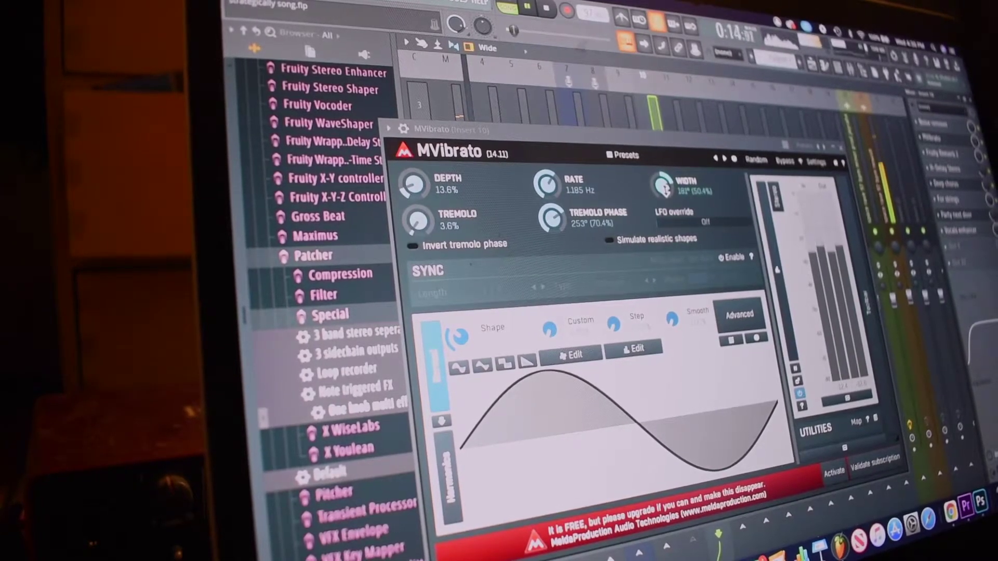
left_click_drag(662, 184, 671, 203)
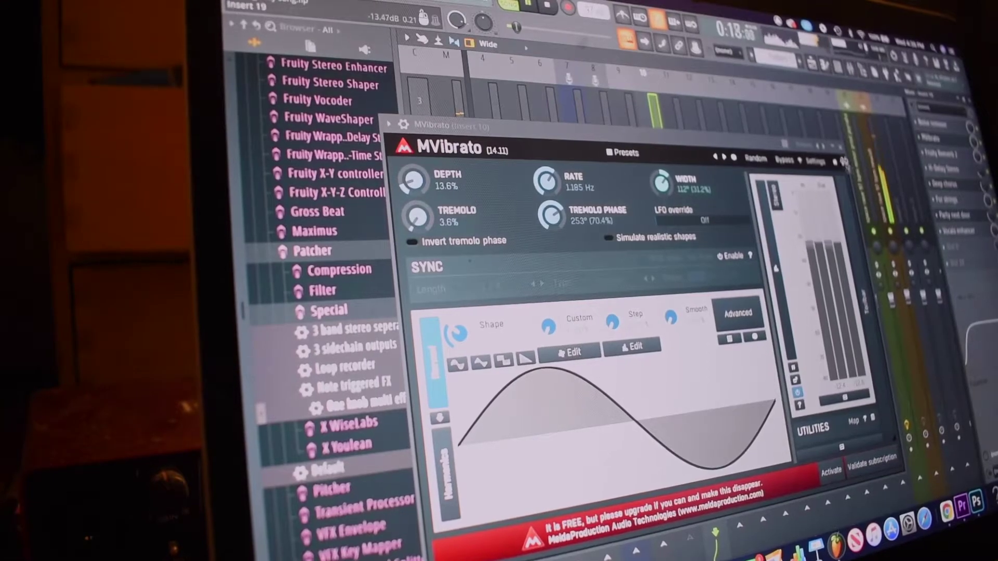
left_click(828, 151)
- Select the Insert 2 mixer track and open the MFlanger effect in its third slot
left_click(642, 171)
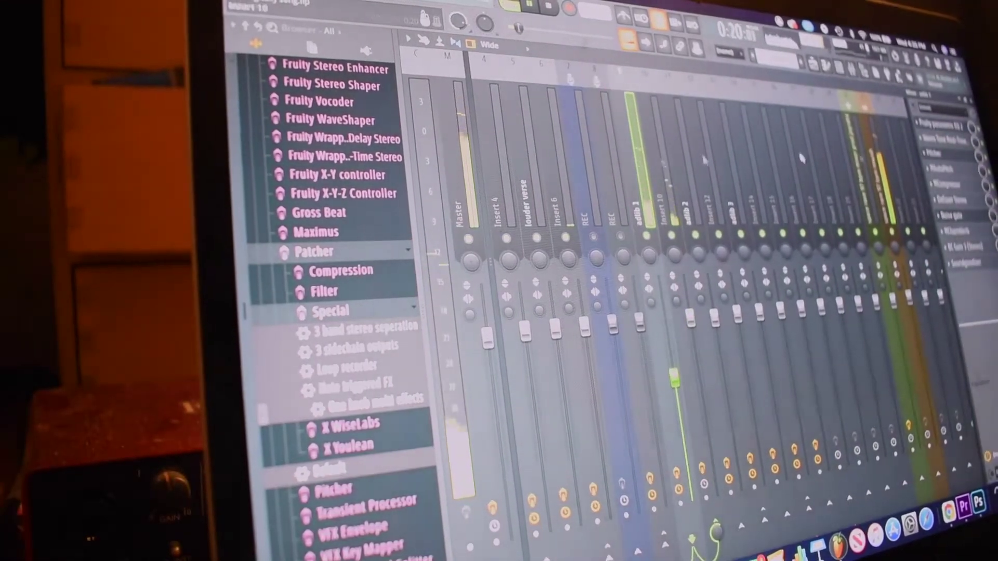
scroll(566, 149, "up", 3)
left_click(512, 136)
left_click(532, 149)
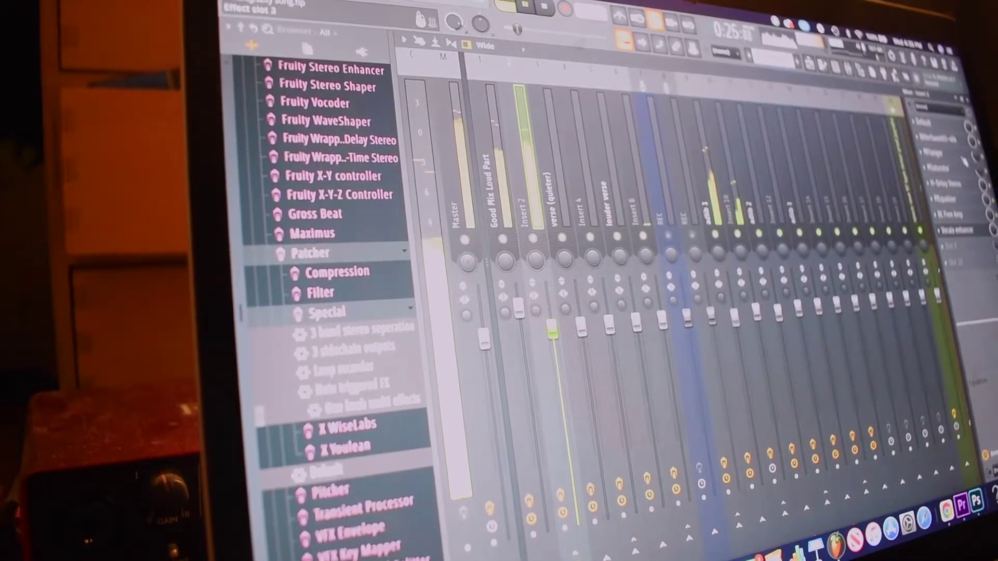
- Set MFlanger's Depth to 39% wet, 100% dry during playback and close the plugin
left_click_drag(522, 324, 520, 308)
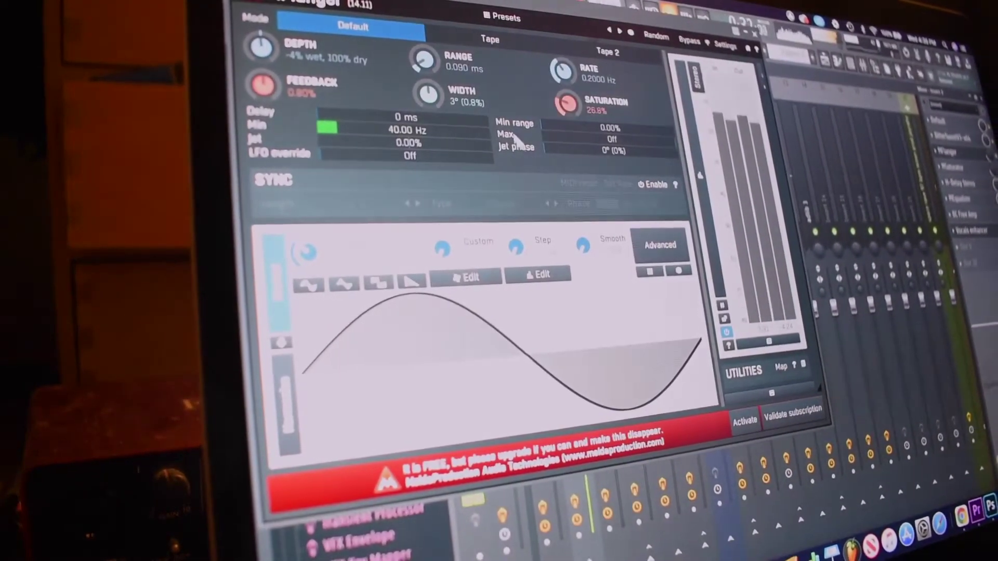
left_click_drag(264, 48, 273, 38)
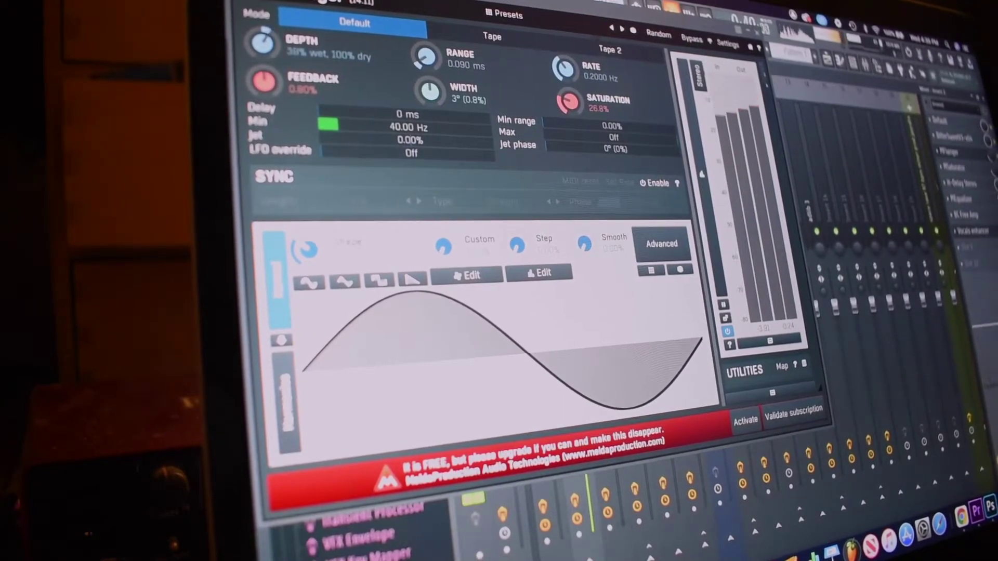
left_click(757, 34)
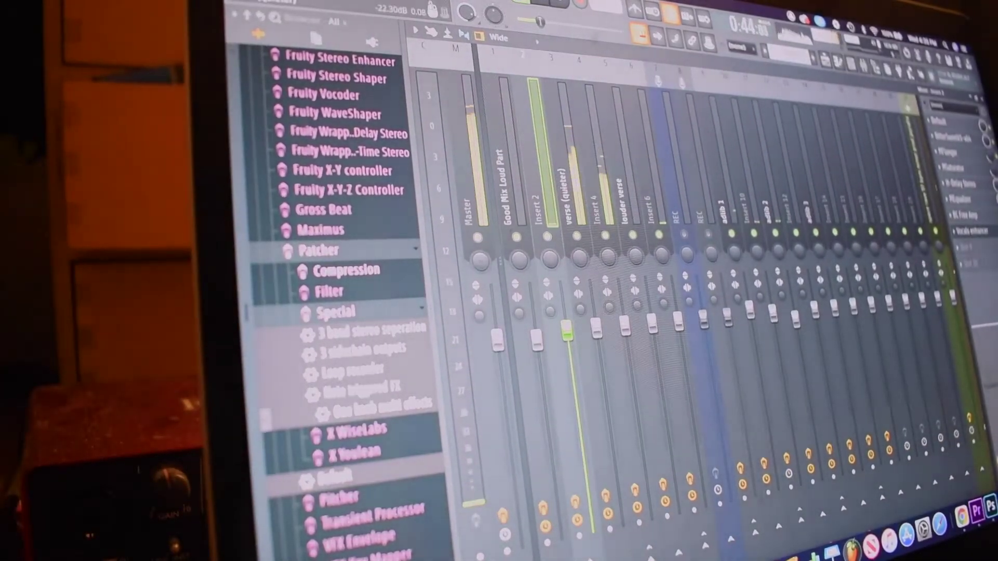